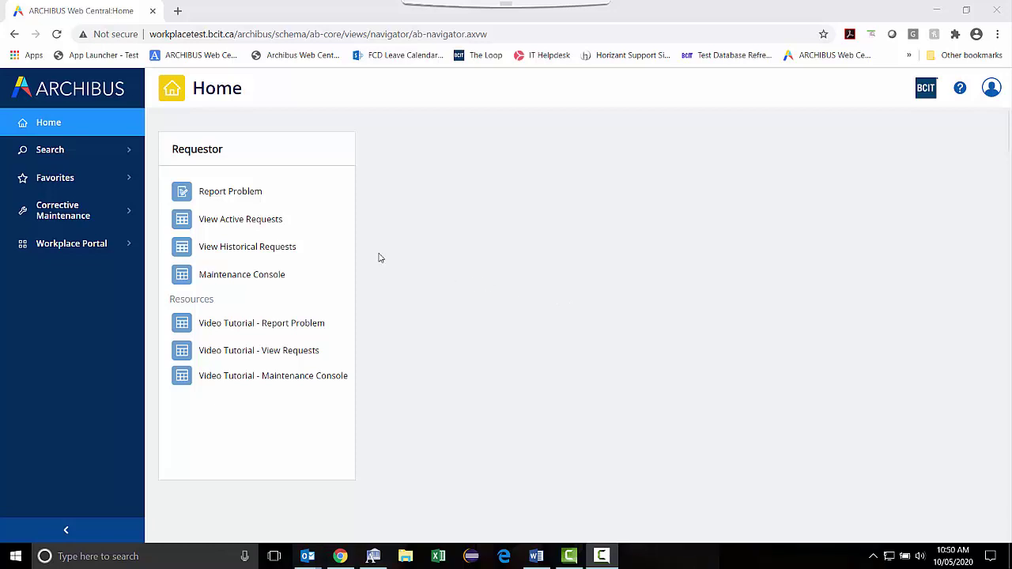
# Step: Open the Report Problem form and check the prefilled requestor phone number
pyautogui.click(246, 201)
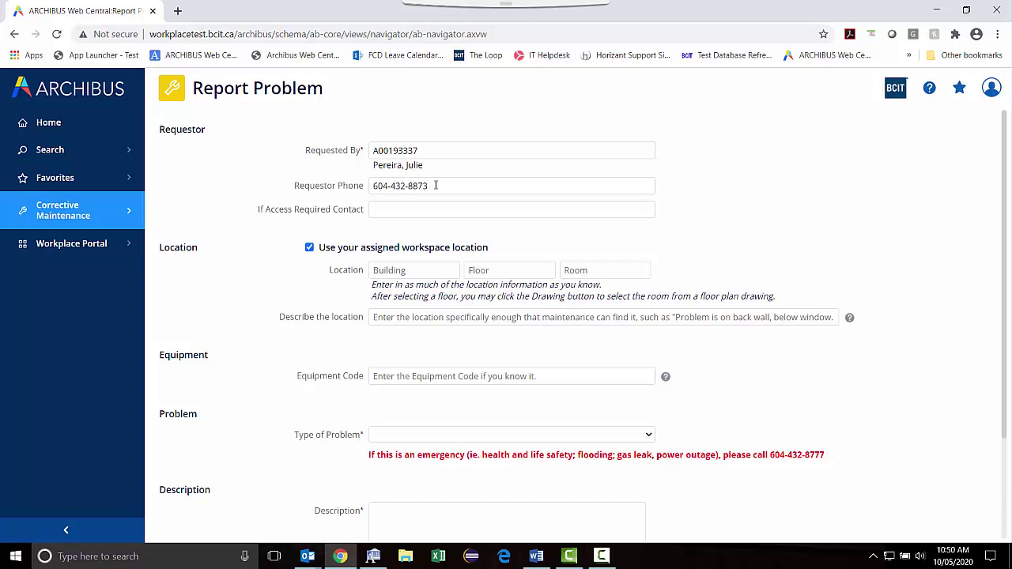
pyautogui.moveTo(435, 185); pyautogui.dragTo(365, 185)
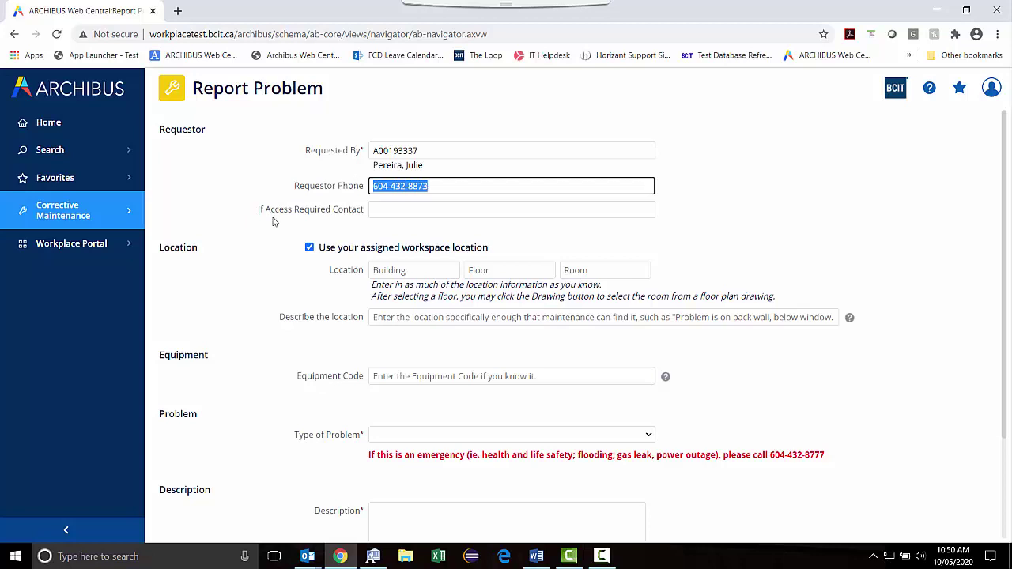
pyautogui.click(364, 220)
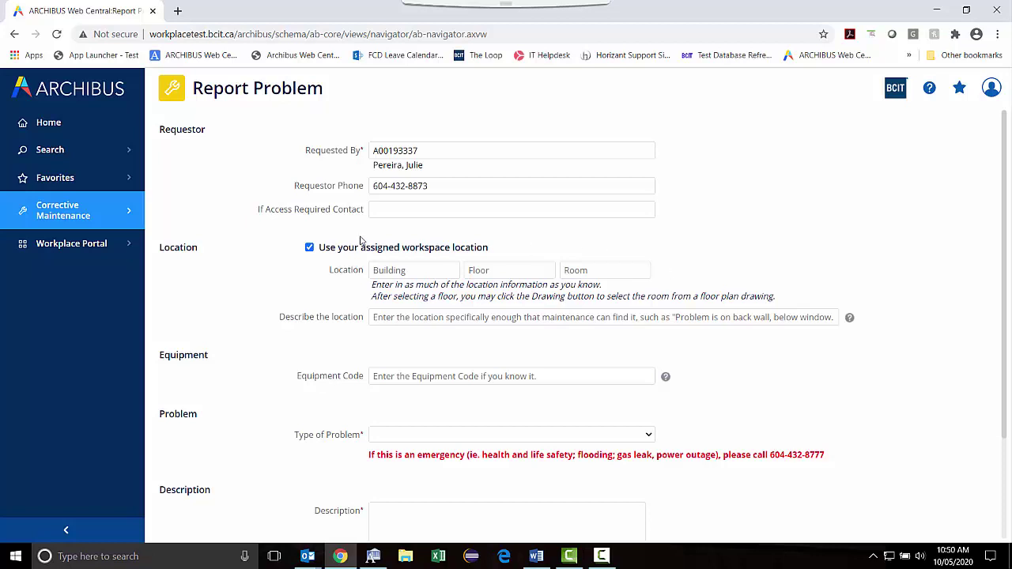
# Step: Filter the building codes by "ne" and set the problem location's building to NE09
pyautogui.moveTo(402, 272)
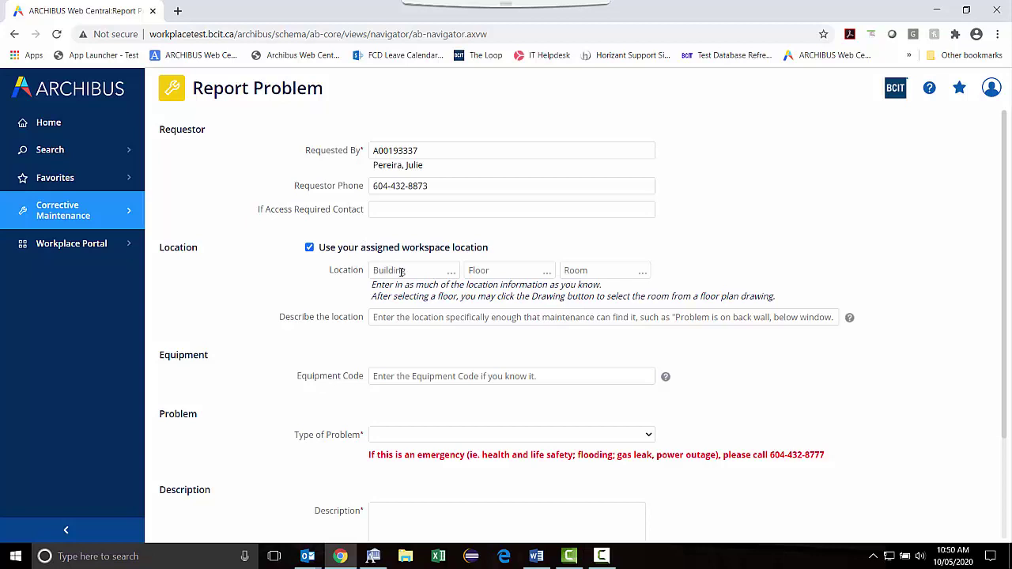
pyautogui.click(453, 276)
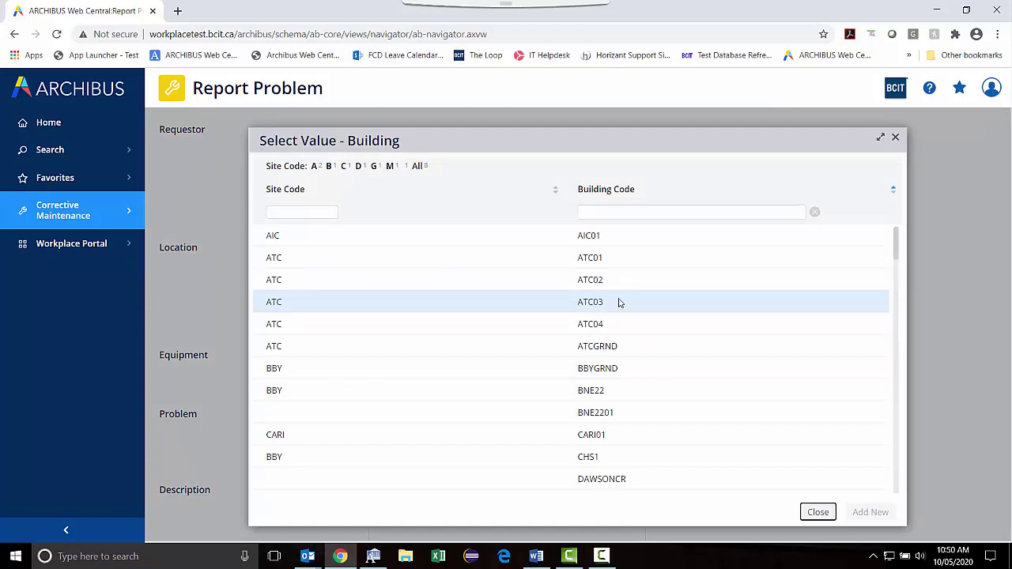
pyautogui.scroll(-3, 620, 303)
pyautogui.scroll(-2, 620, 303)
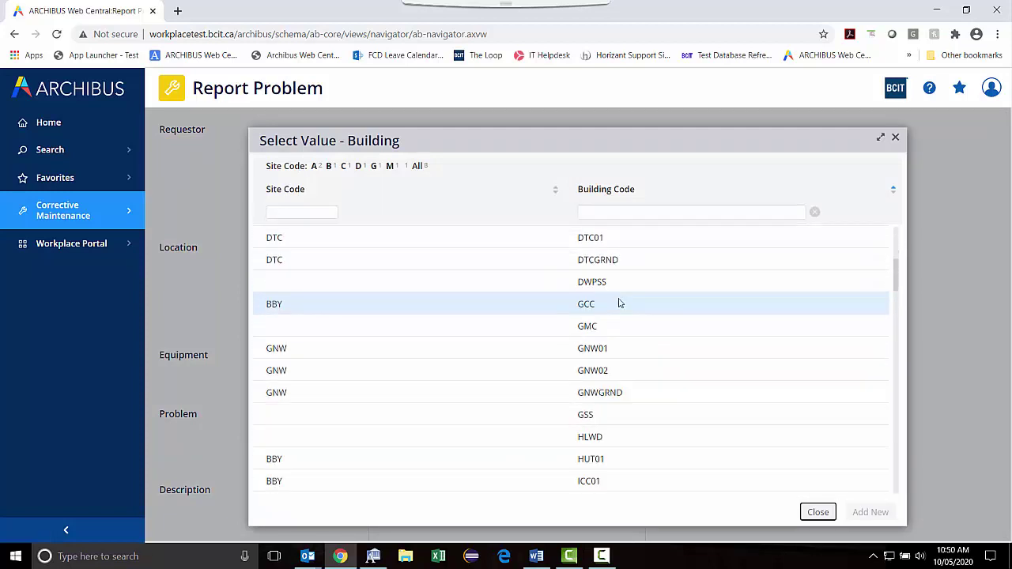
pyautogui.click(616, 212)
pyautogui.write('n')
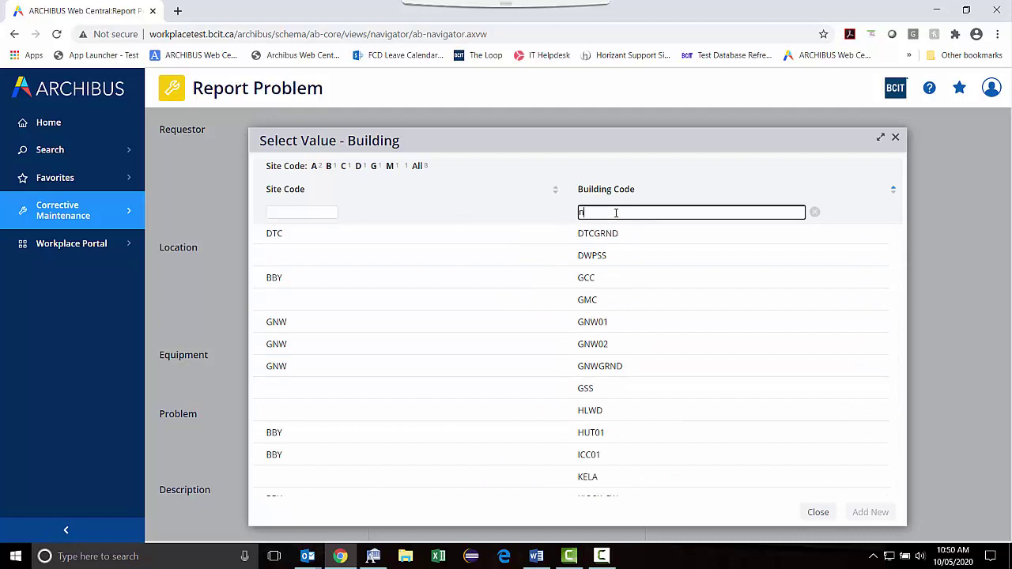
pyautogui.write('e')
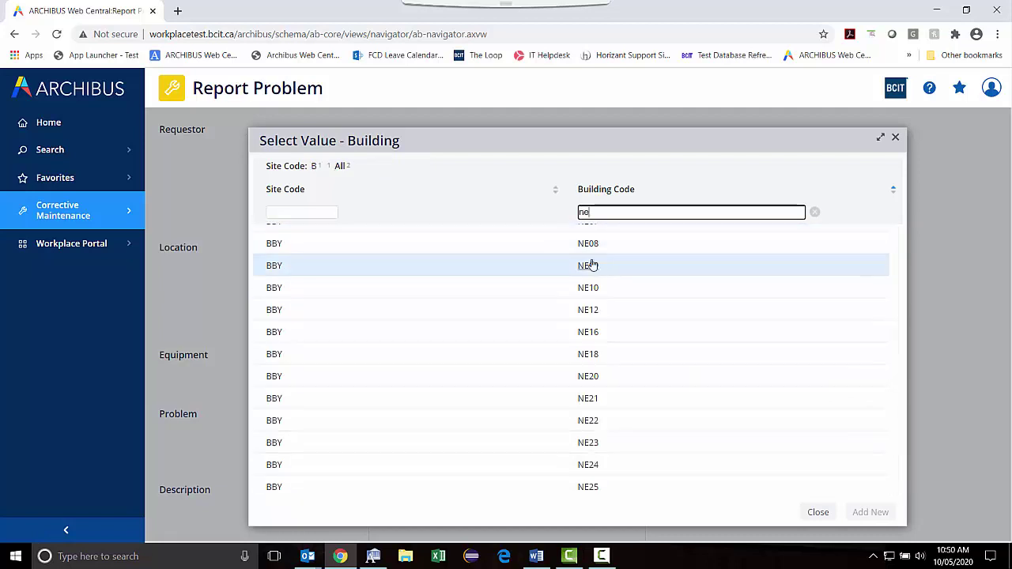
pyautogui.click(591, 266)
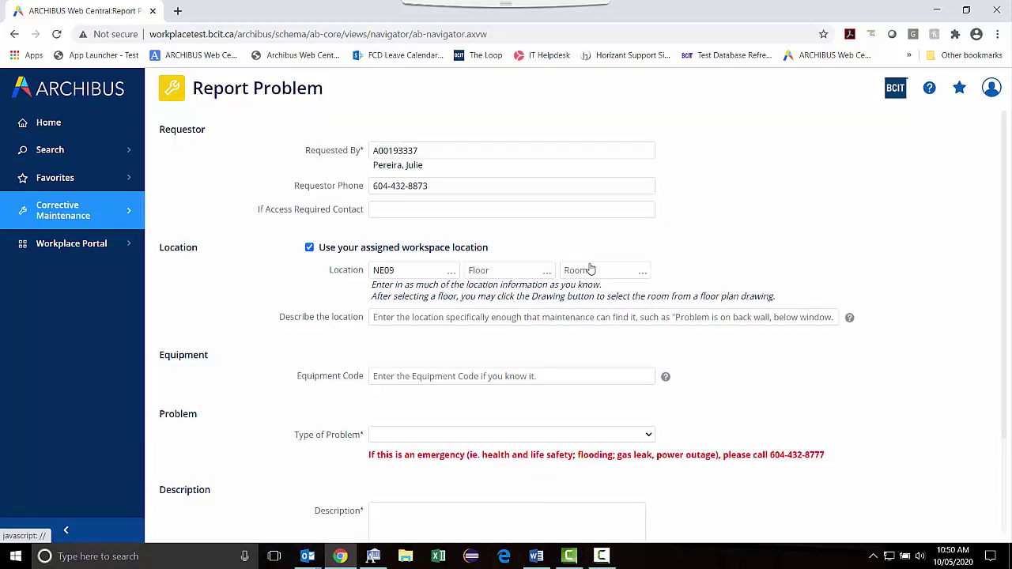
# Step: Set the location's floor to 01 and pick room 102 from the floor plan drawing
pyautogui.click(545, 275)
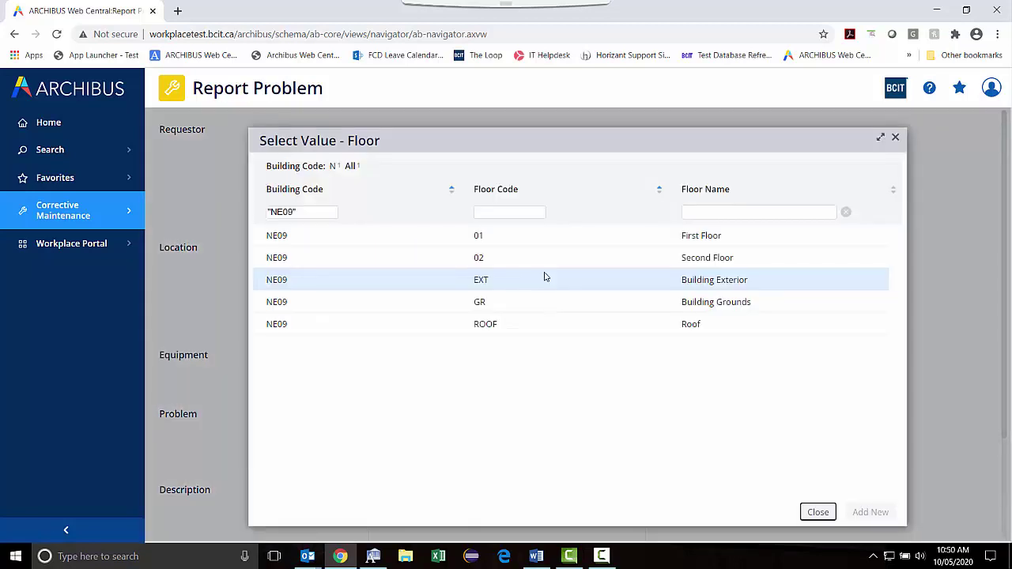
pyautogui.click(479, 237)
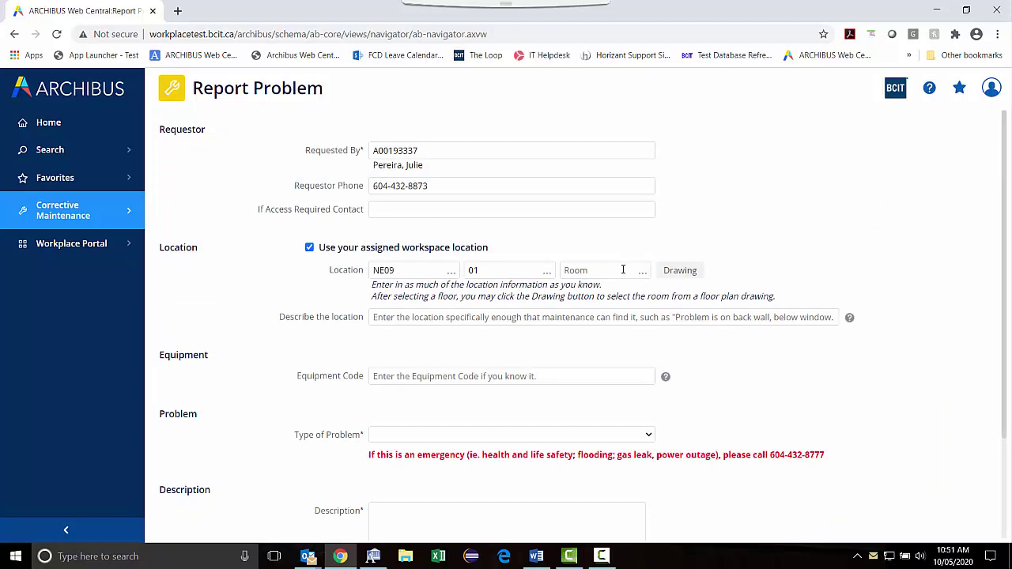
pyautogui.click(682, 271)
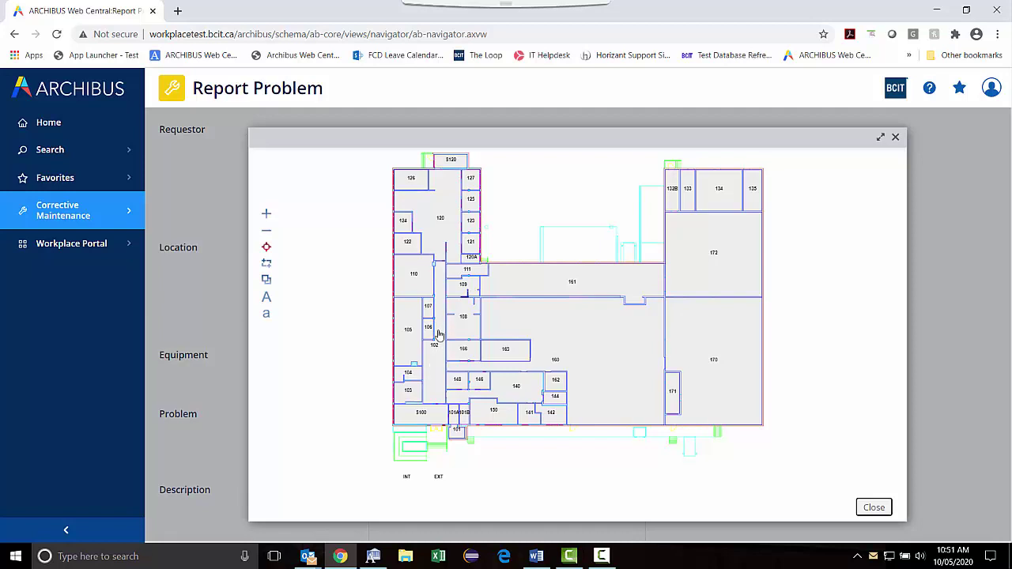
pyautogui.click(435, 356)
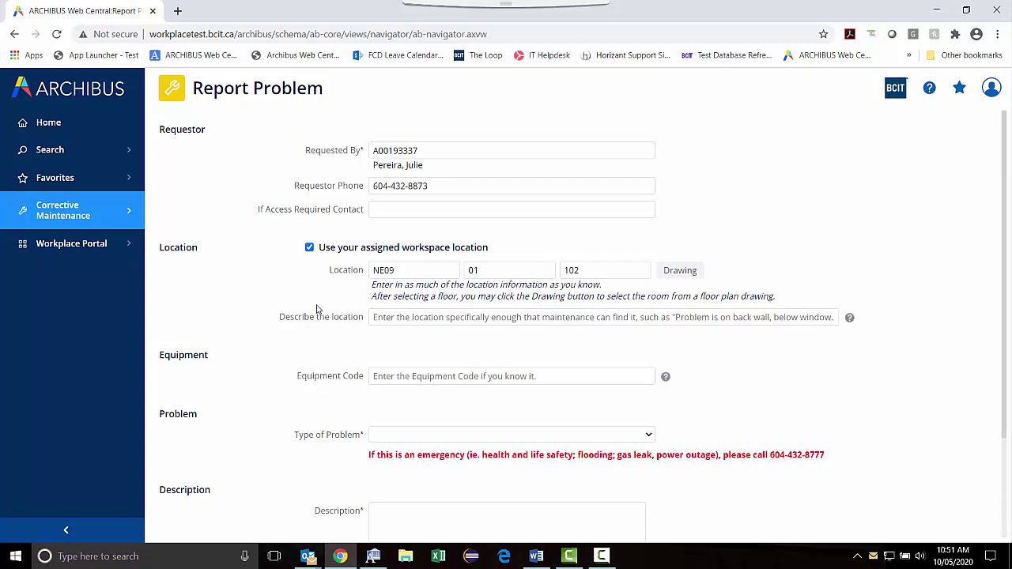
# Step: Describe the location as "hallway near washroom"
pyautogui.click(388, 319)
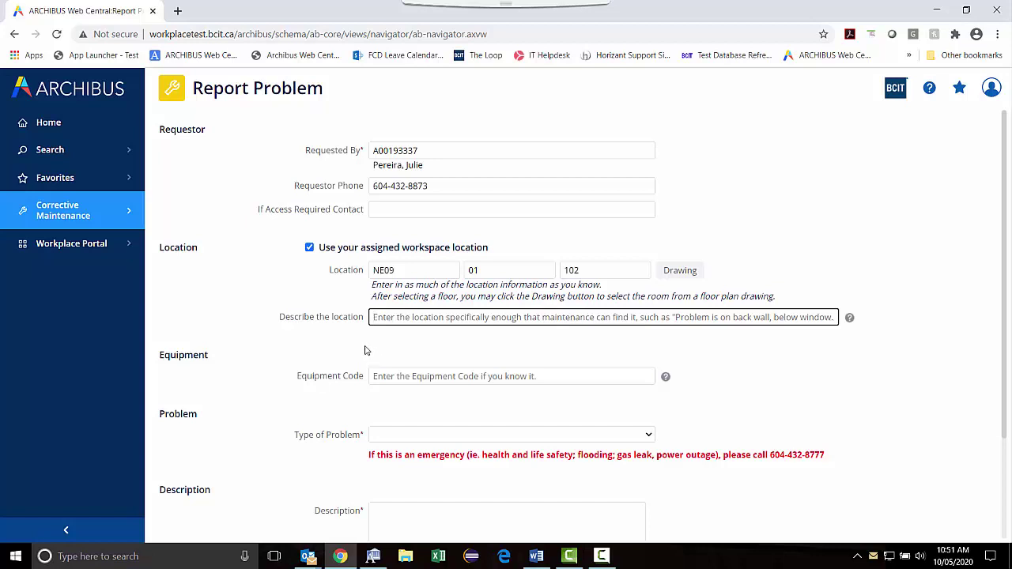
pyautogui.write('hallway near w')
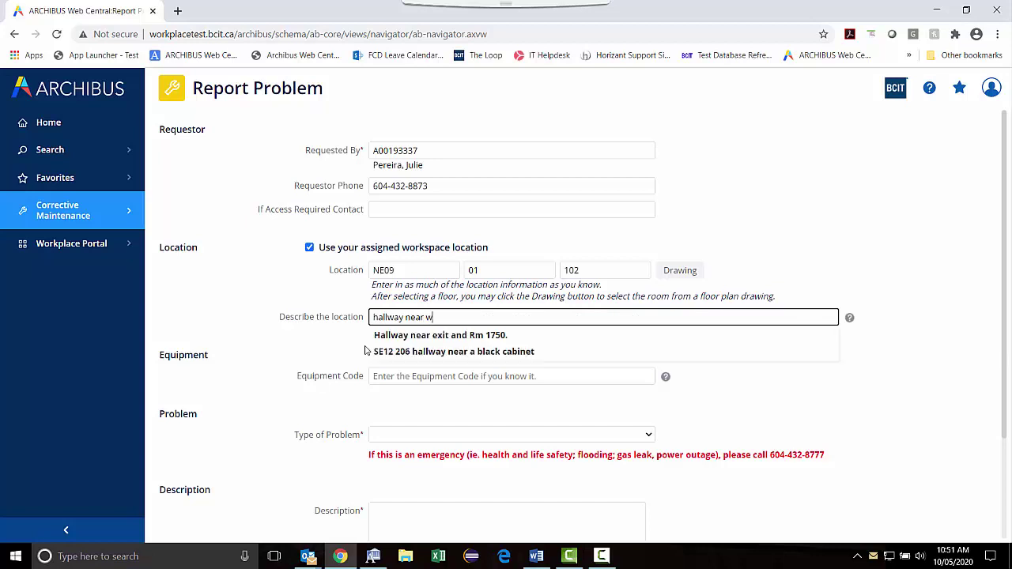
pyautogui.write('ashroom')
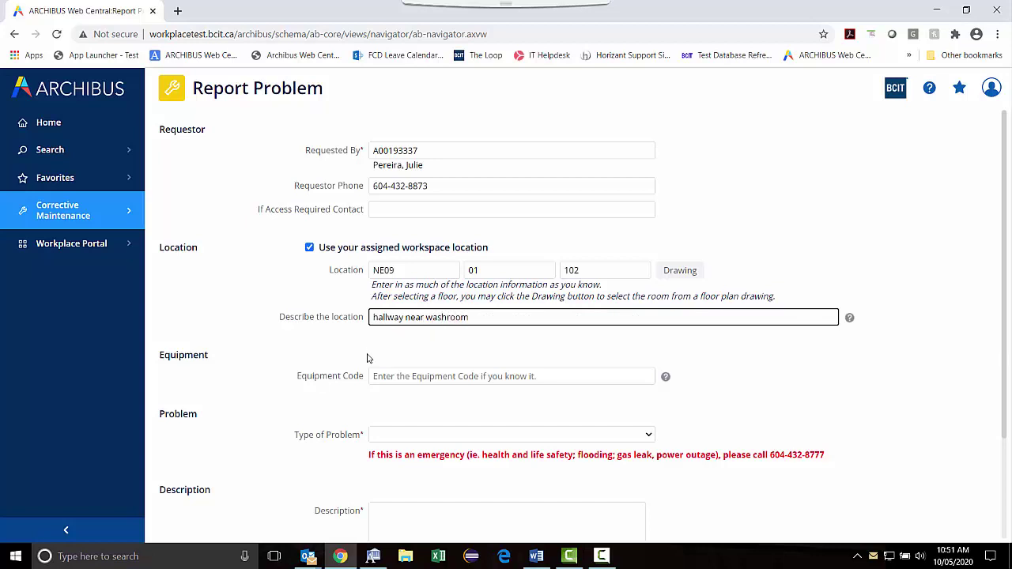
pyautogui.click(344, 397)
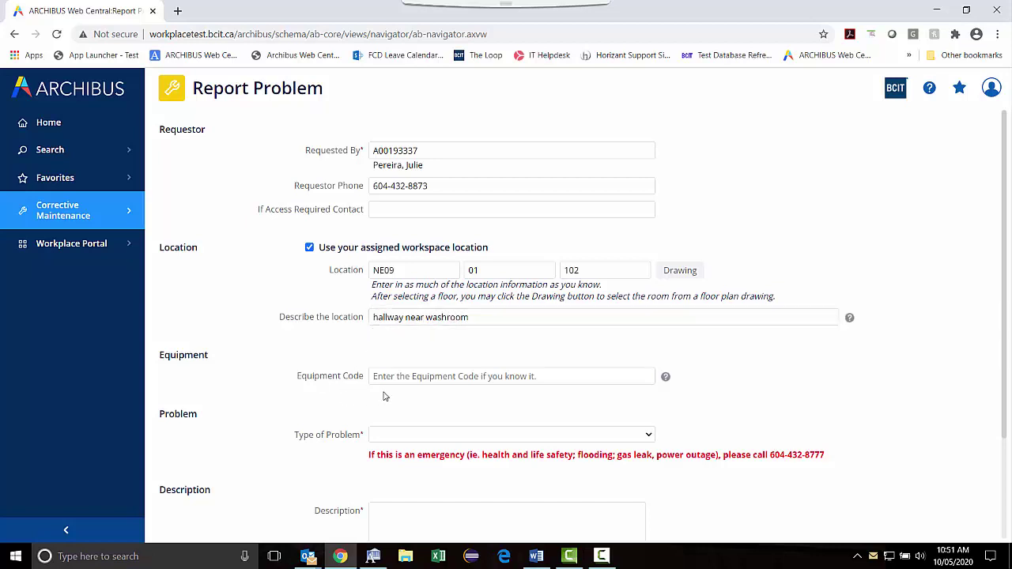
# Step: Set the type of problem to ELECTRICAL and enter "Light burnt out" as the problem description
pyautogui.scroll(-1, 384, 395)
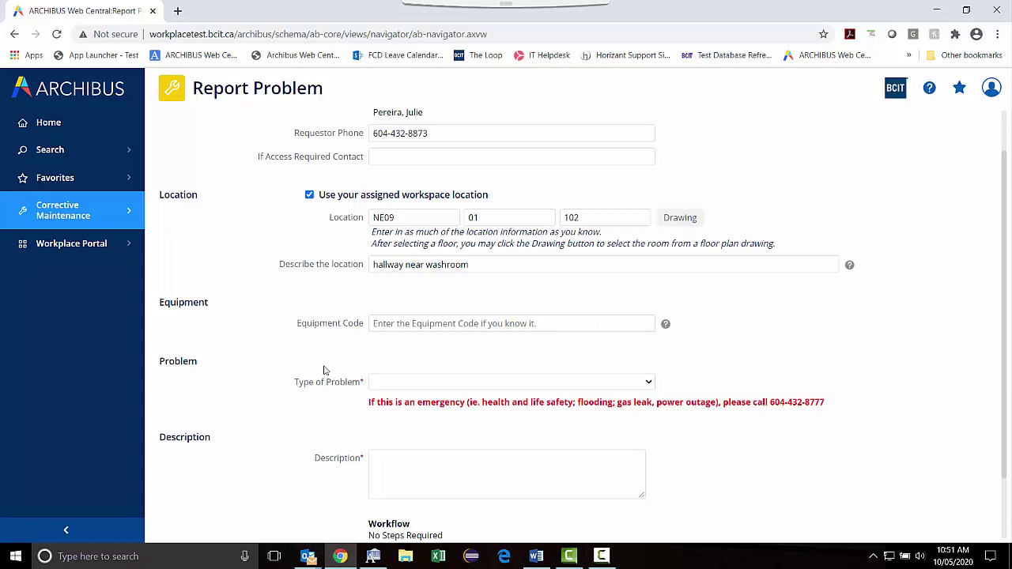
pyautogui.scroll(-1, 325, 369)
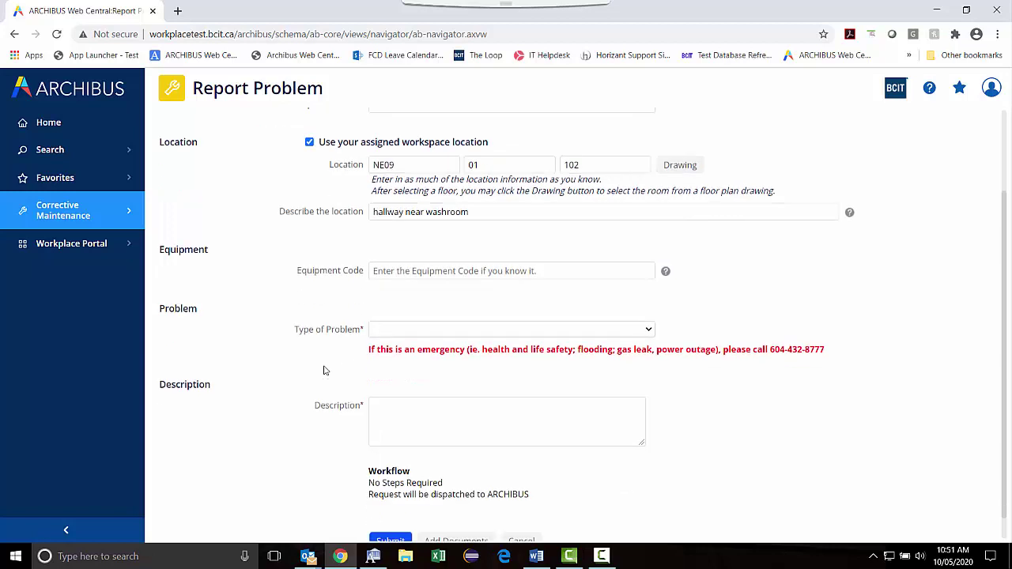
pyautogui.click(649, 331)
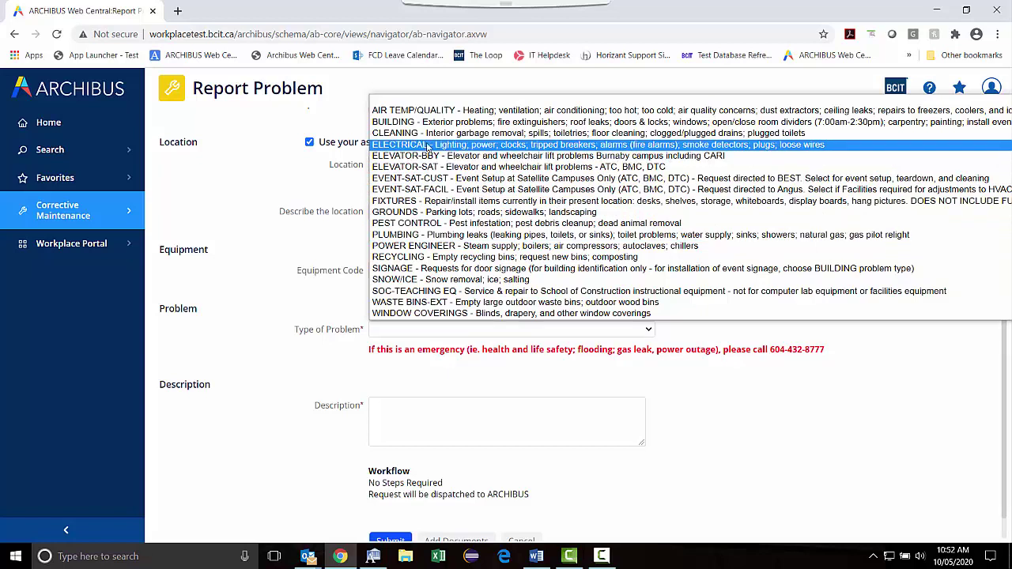
pyautogui.click(402, 146)
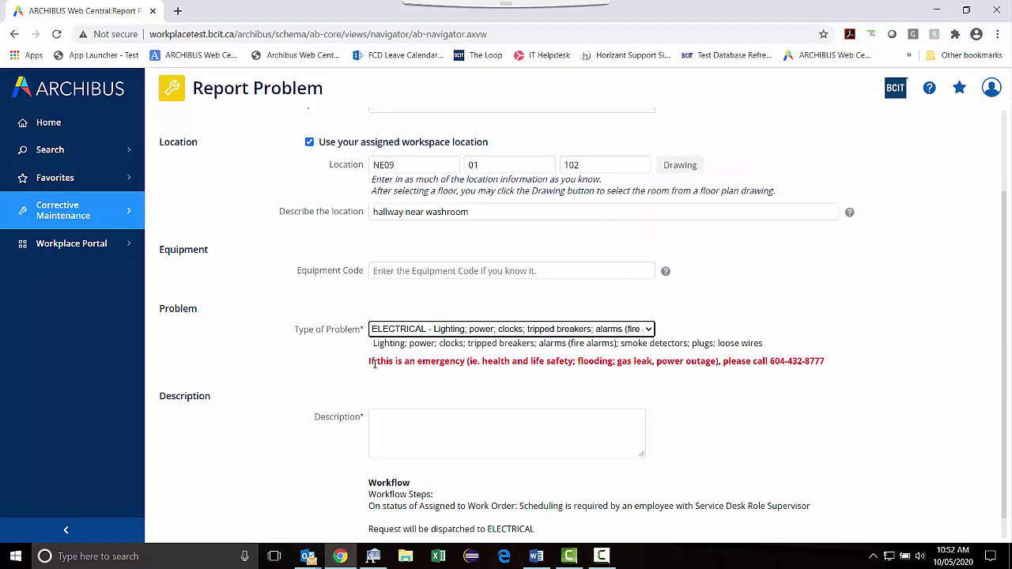
pyautogui.click(383, 412)
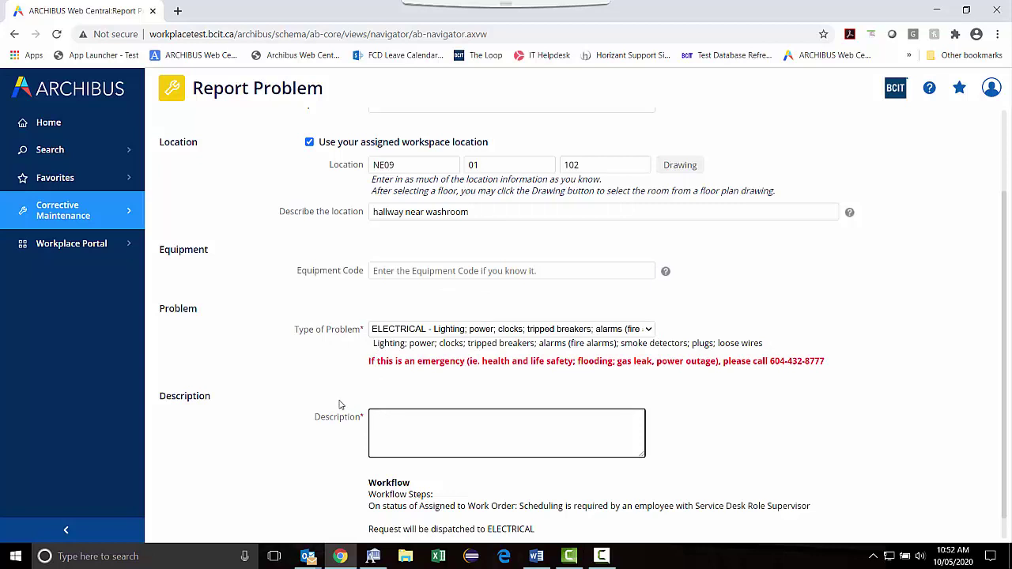
pyautogui.write('Light burnt out')
# Step: Attach bear.jpg from the Pictures folder to the request as Document 1, leaving its lock status Unlocked
pyautogui.scroll(-2, 340, 405)
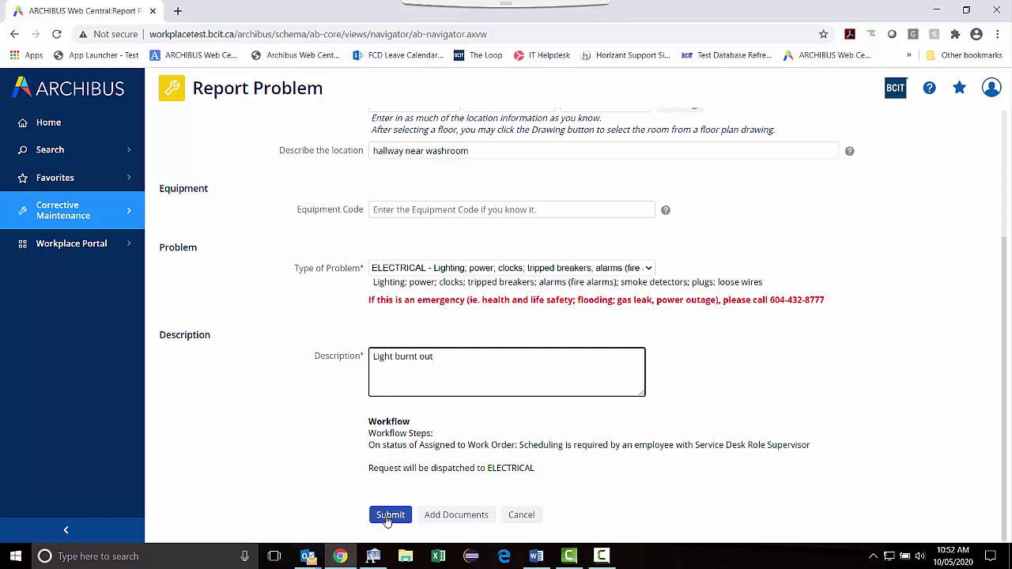
pyautogui.click(452, 523)
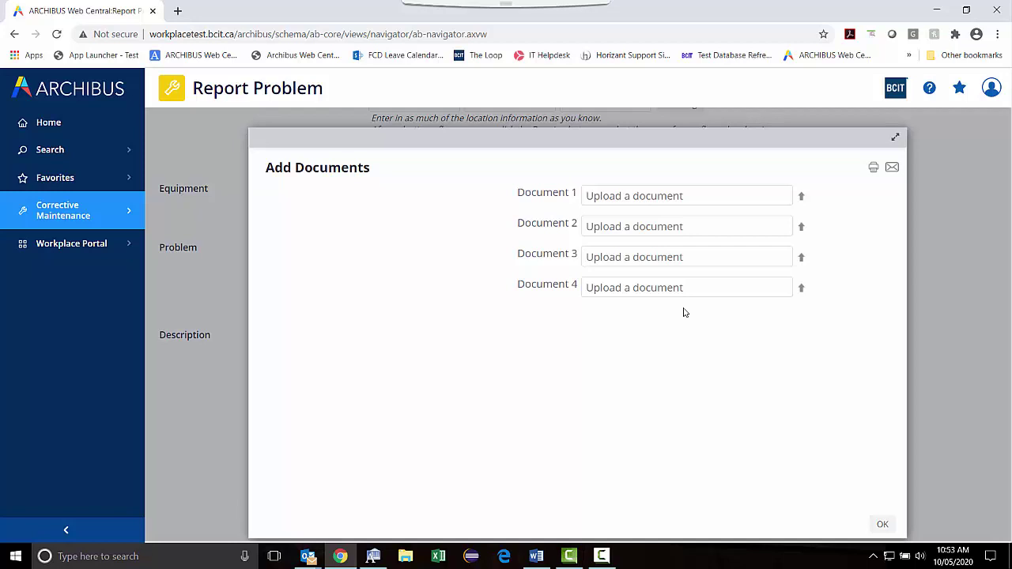
pyautogui.click(801, 198)
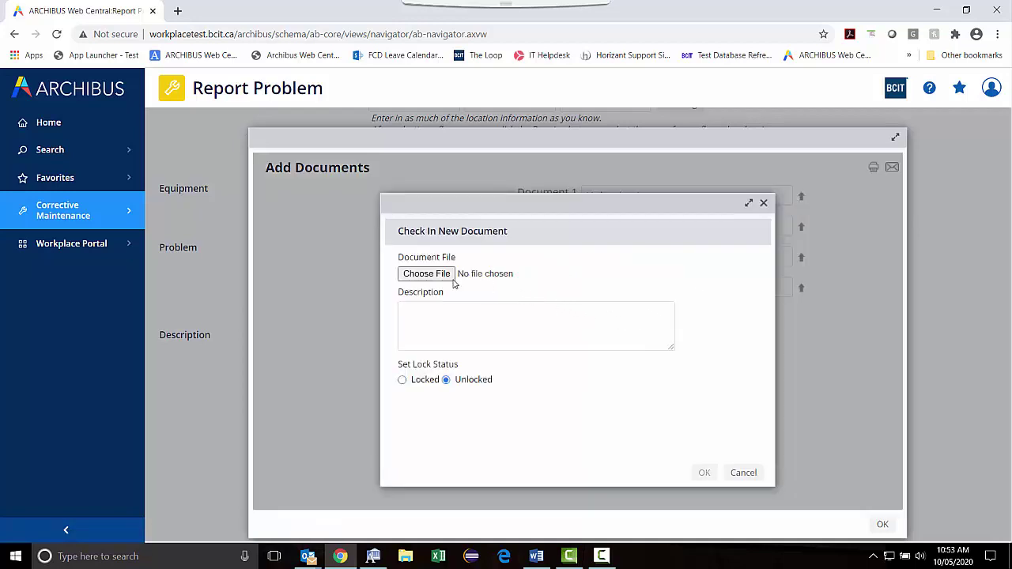
pyautogui.click(441, 275)
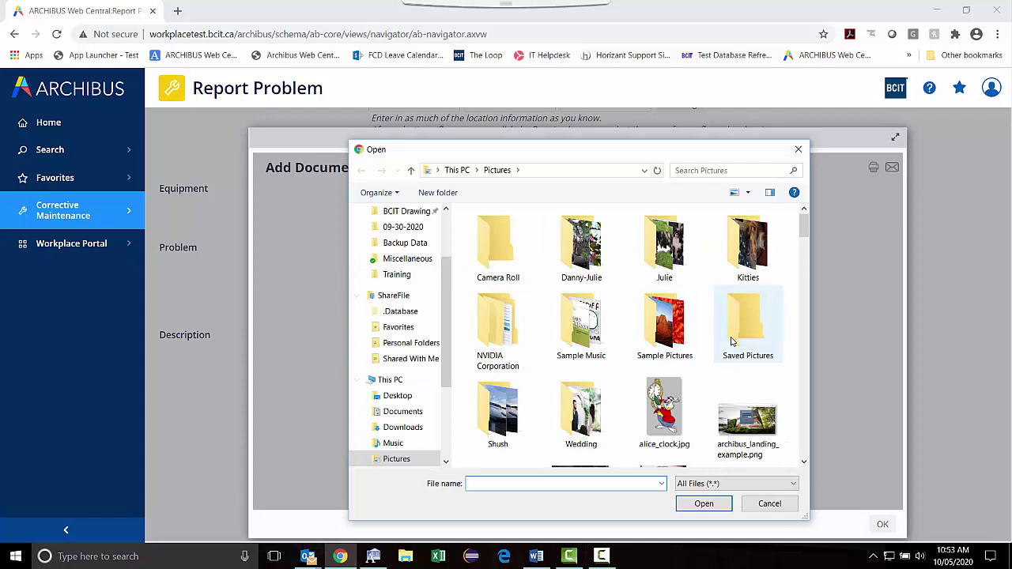
pyautogui.scroll(-2, 732, 342)
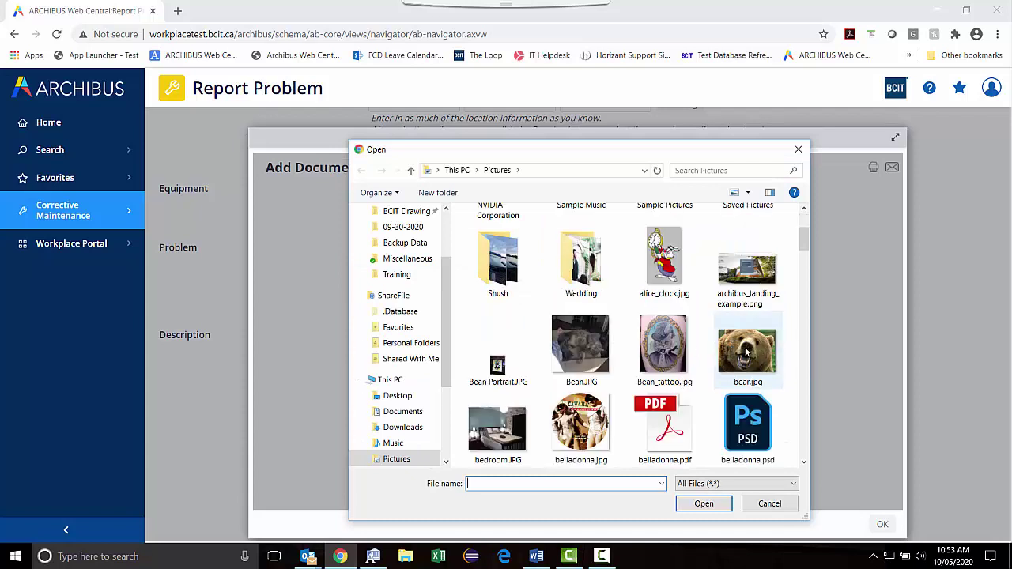
pyautogui.click(736, 350)
pyautogui.click(703, 503)
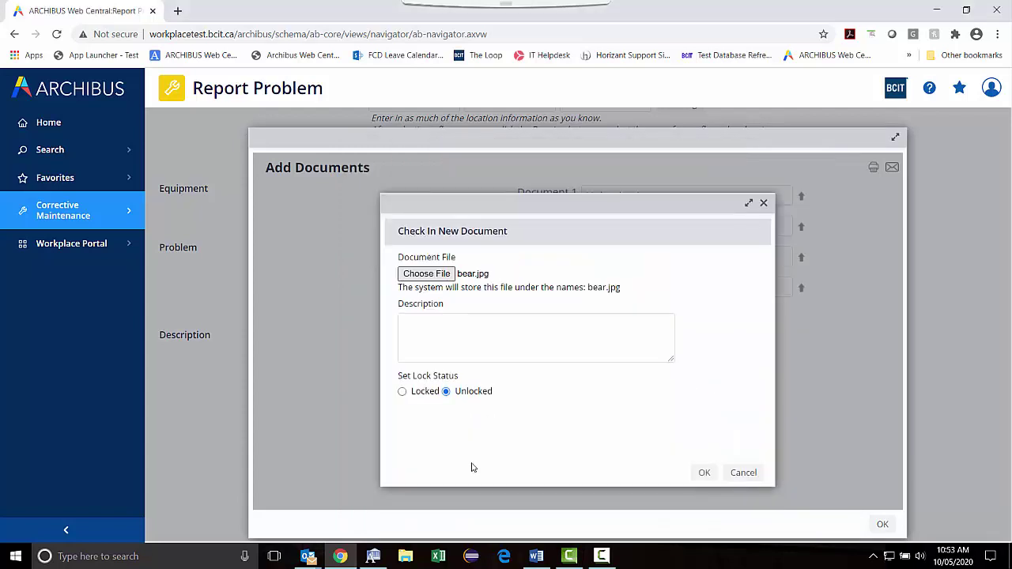
pyautogui.click(702, 475)
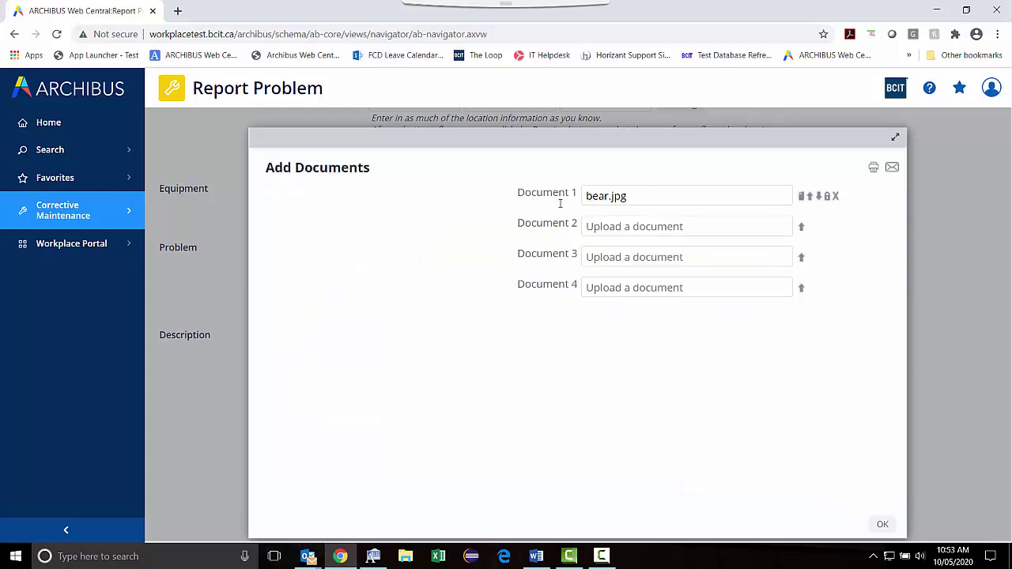
pyautogui.click(884, 525)
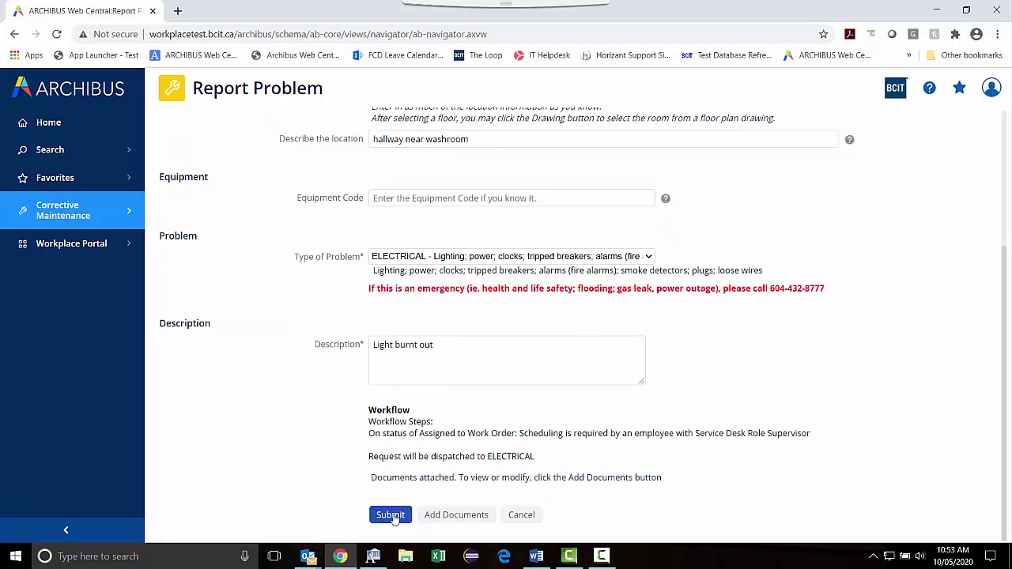
# Step: Submit the work request and dismiss the confirmation message
pyautogui.click(392, 517)
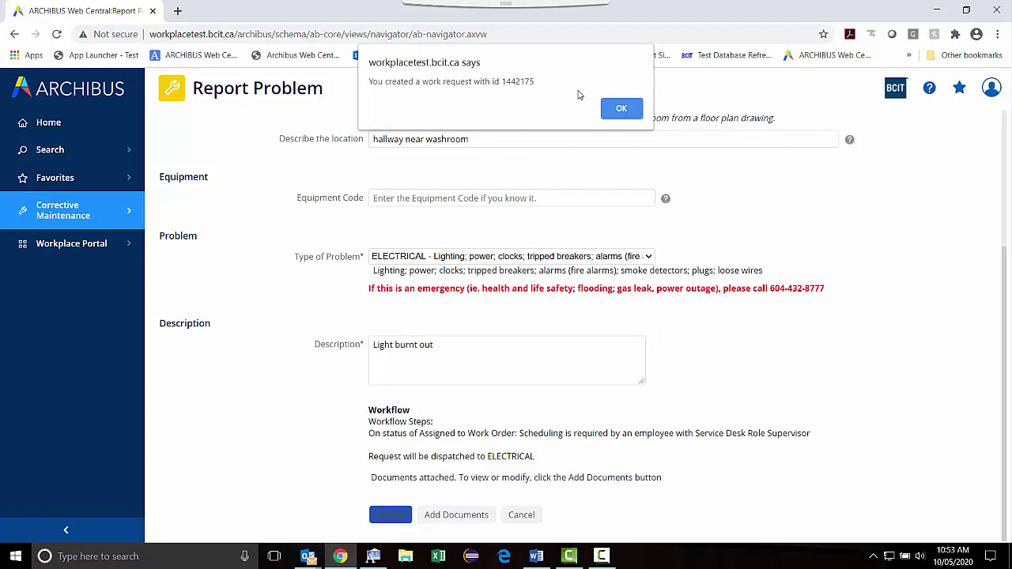
pyautogui.click(618, 110)
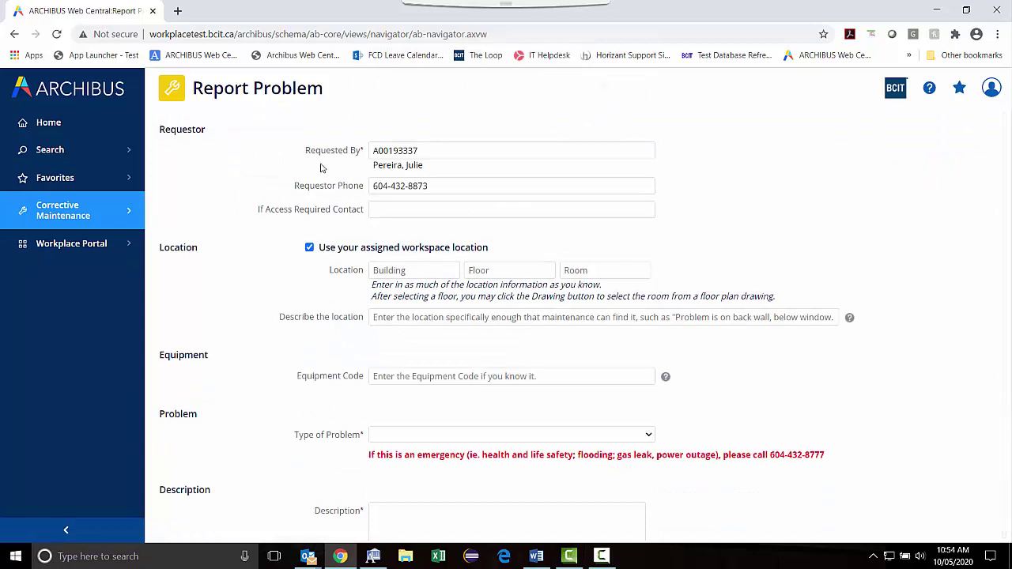
# Step: Open the user account menu
pyautogui.click(992, 88)
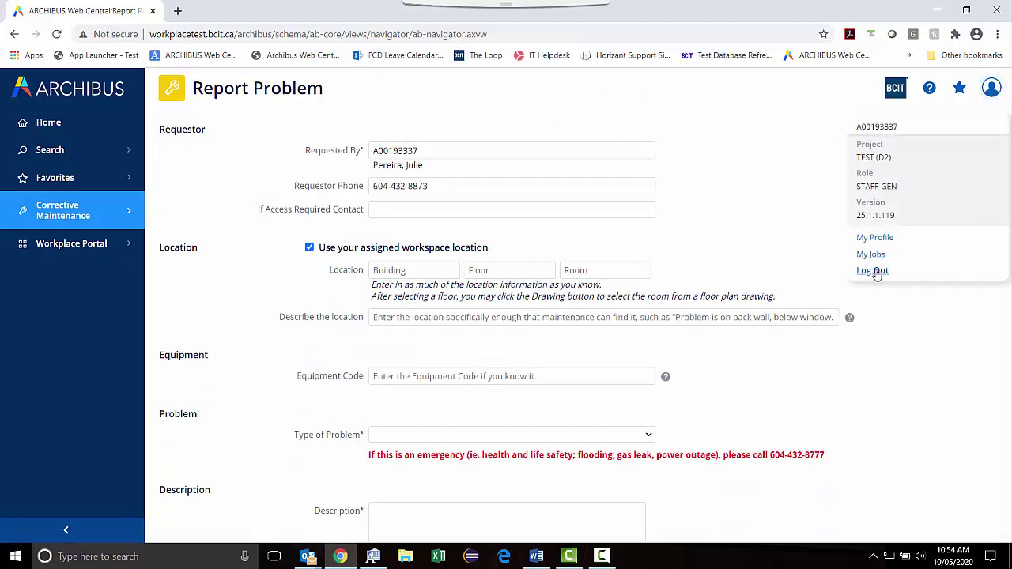